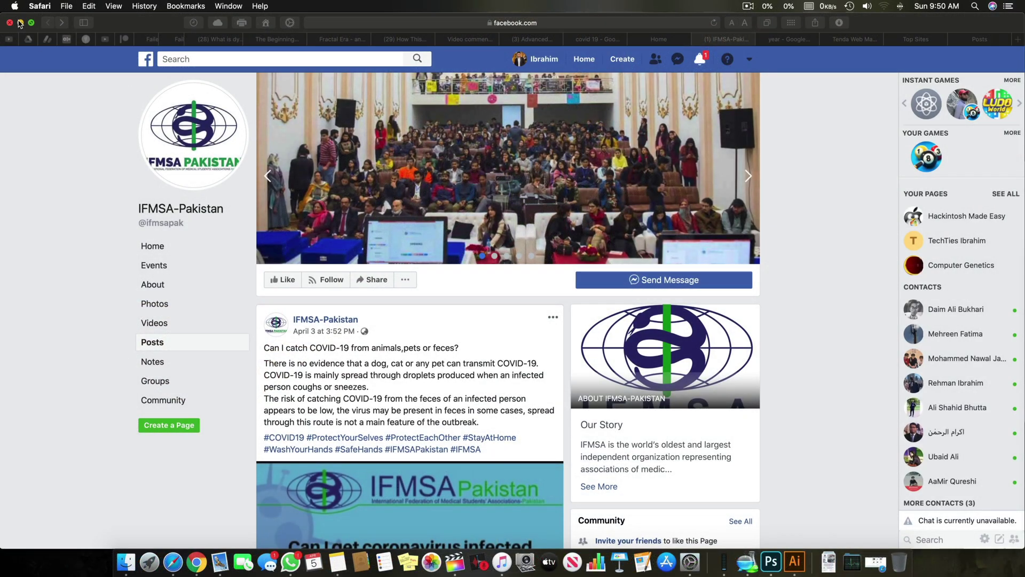
# - Look over the IFMSA-Pakistan page's About details, including Community details and Founding Date
pyautogui.scroll(-5, 769, 374)
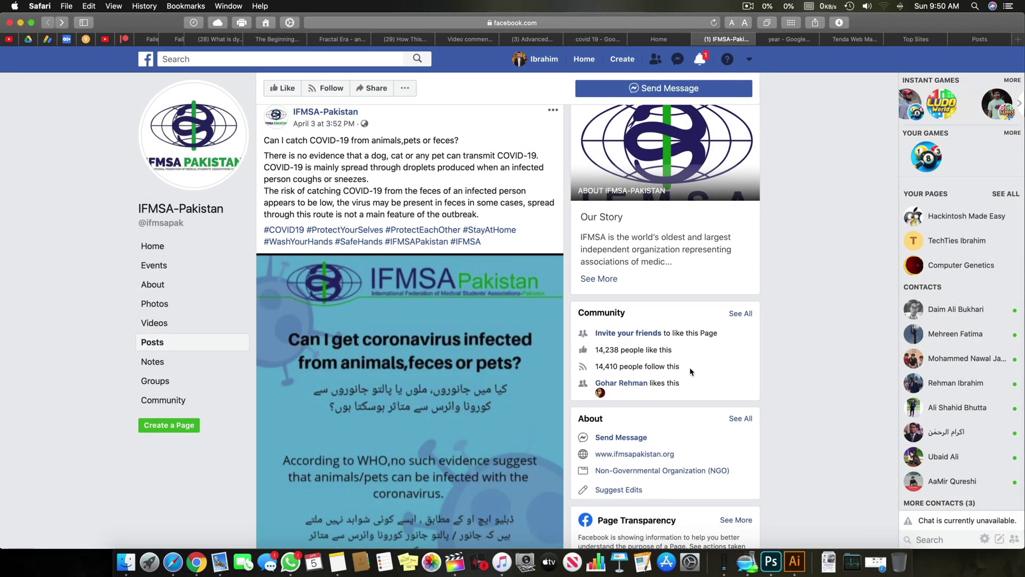
pyautogui.moveTo(579, 331); pyautogui.dragTo(705, 387)
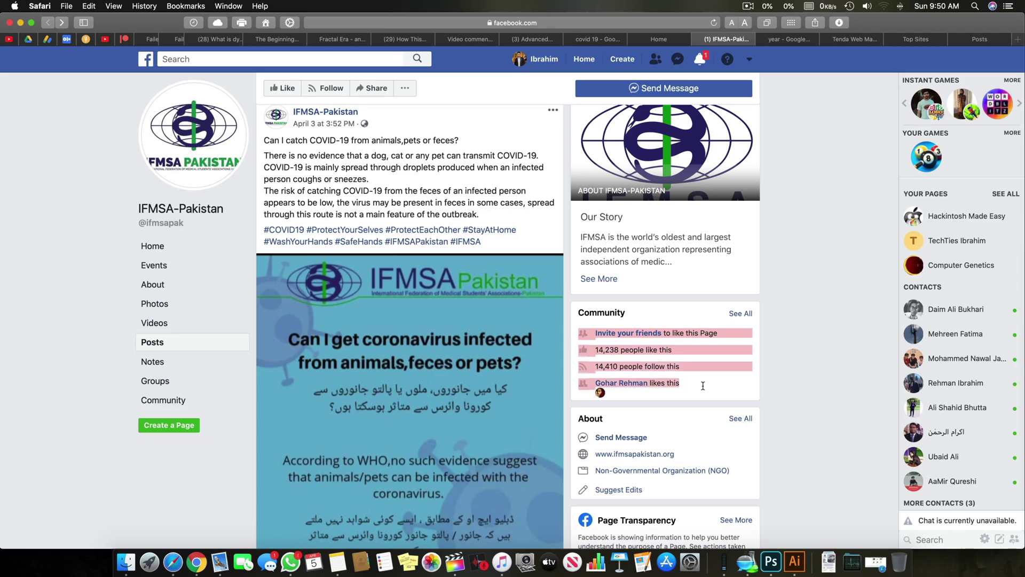
pyautogui.click(710, 388)
pyautogui.scroll(5, 710, 389)
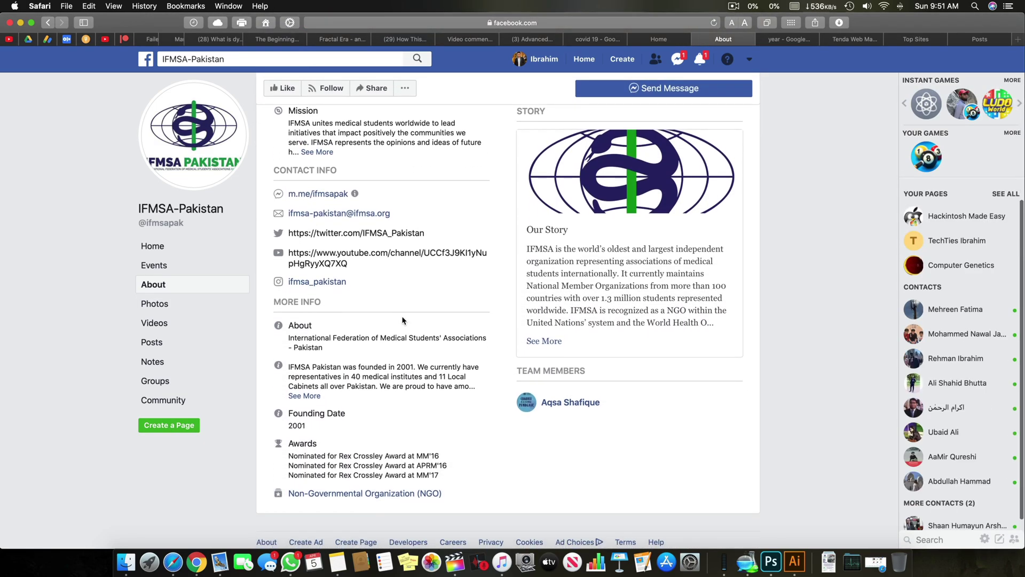
pyautogui.scroll(1, 402, 321)
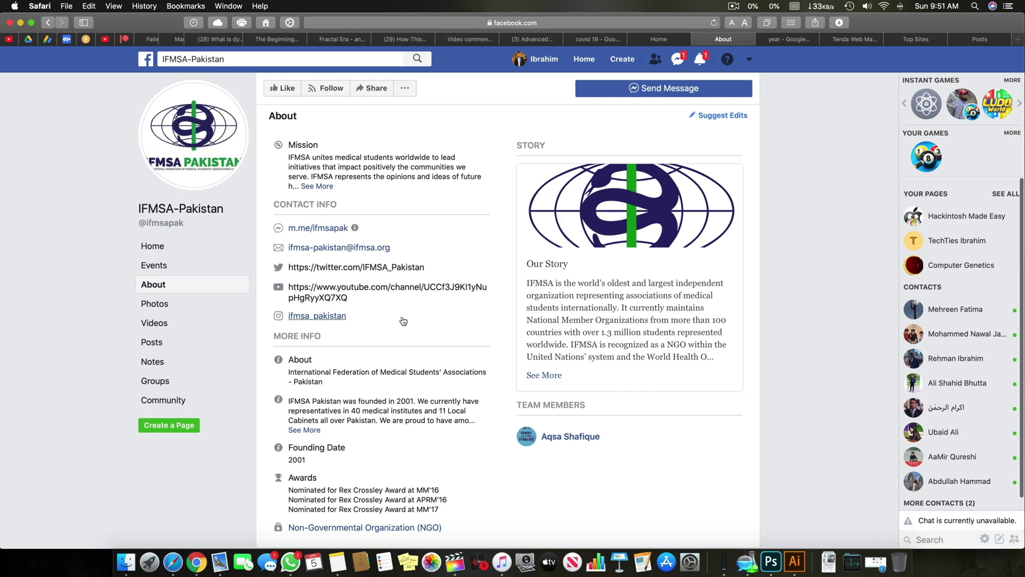
pyautogui.tripleClick(303, 470)
pyautogui.click(353, 481)
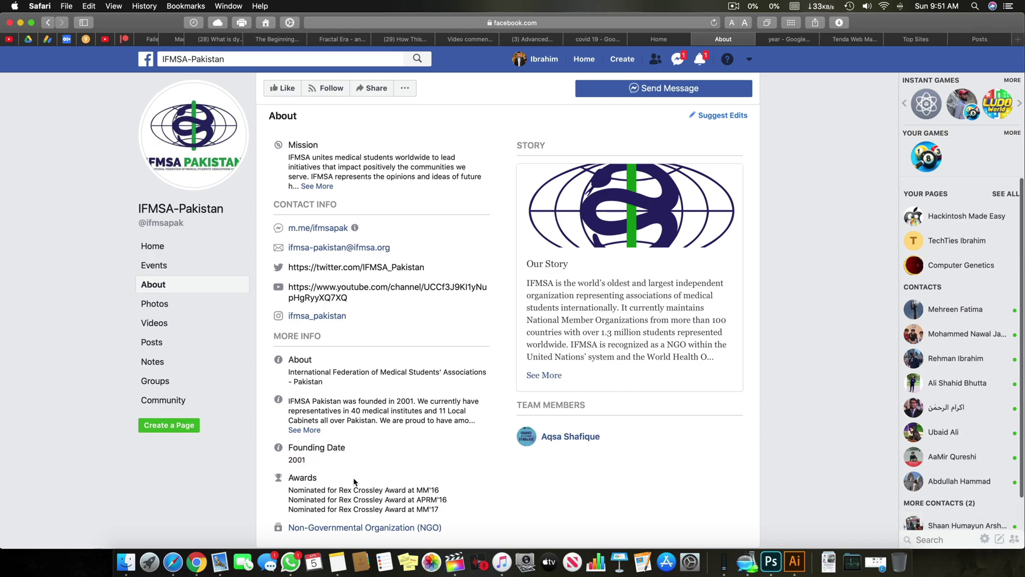
pyautogui.scroll(3, 292, 330)
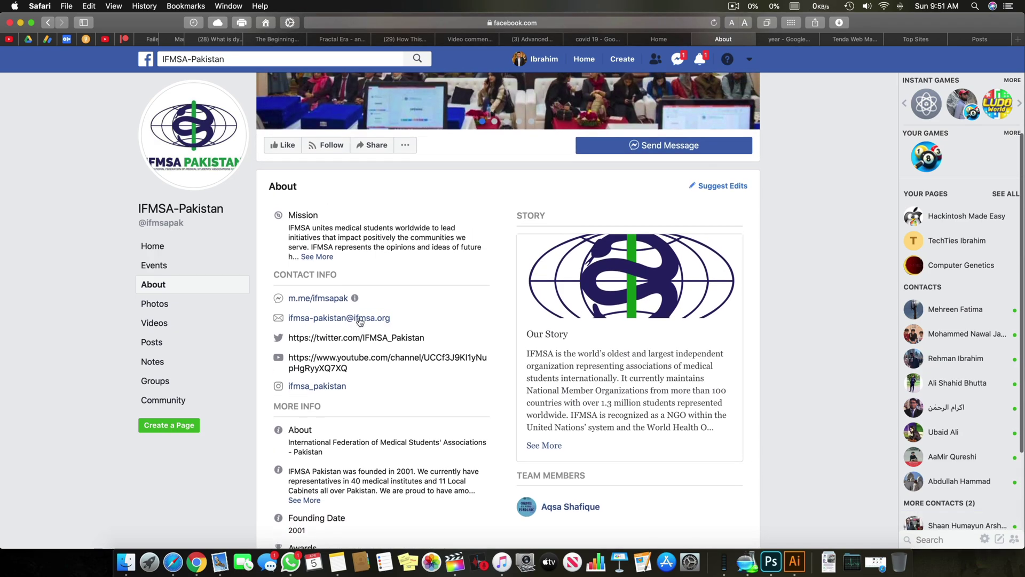
# - Copy the page's contact e-mail, open its m.me Messenger link in a new tab, then show Events
pyautogui.rightClick(345, 317)
pyautogui.click(359, 319)
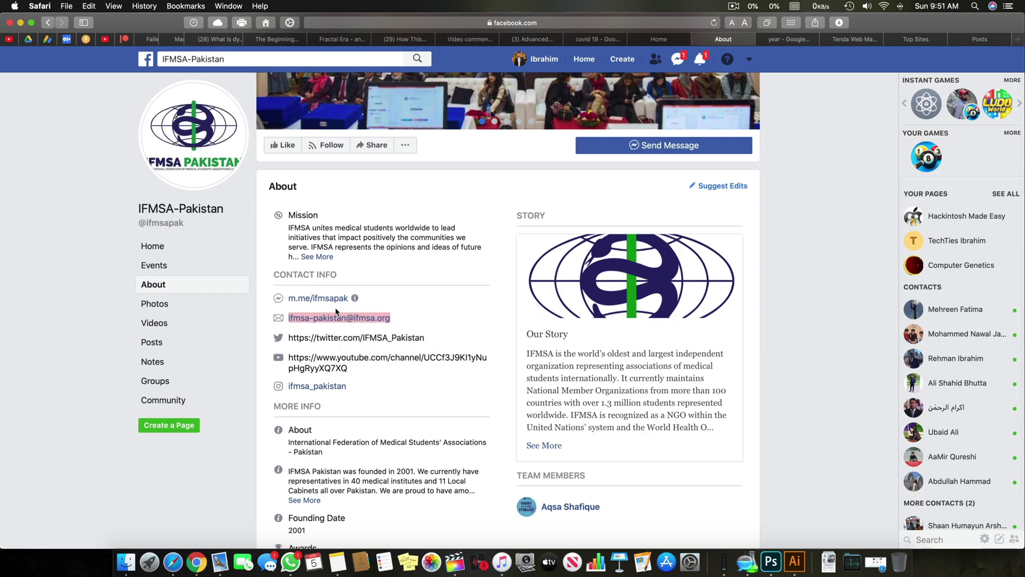
pyautogui.rightClick(336, 302)
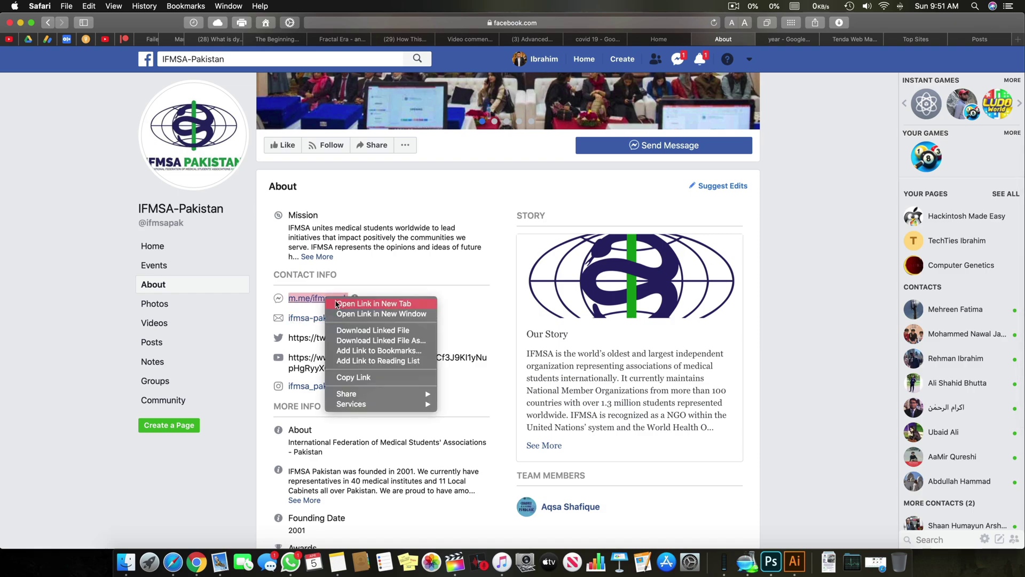
pyautogui.click(336, 303)
pyautogui.click(205, 266)
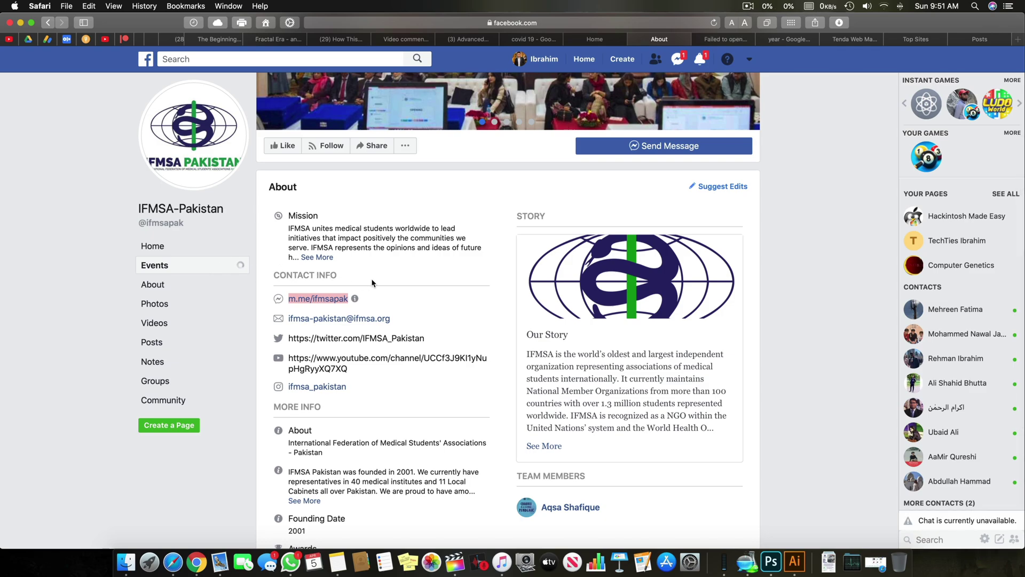
pyautogui.click(172, 266)
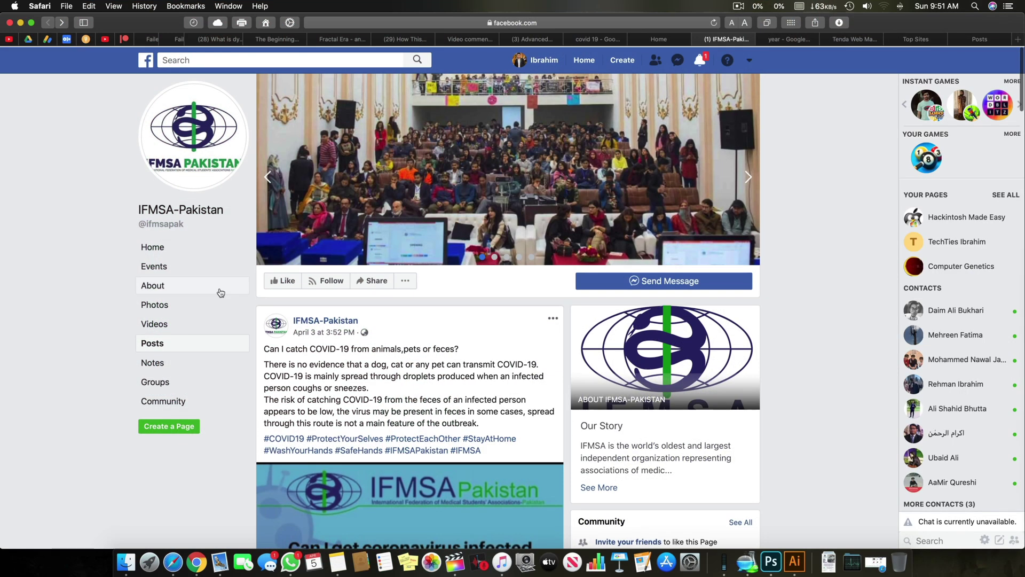
# - Switch the IFMSA-Pakistan page to its About section and scroll through it
pyautogui.click(197, 292)
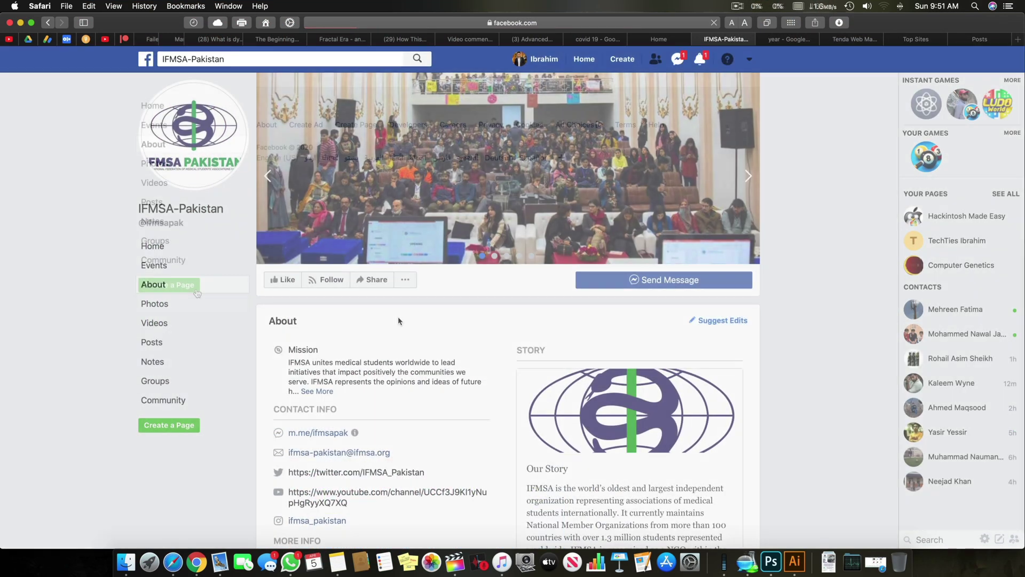
pyautogui.scroll(-3, 401, 267)
pyautogui.scroll(-2, 402, 317)
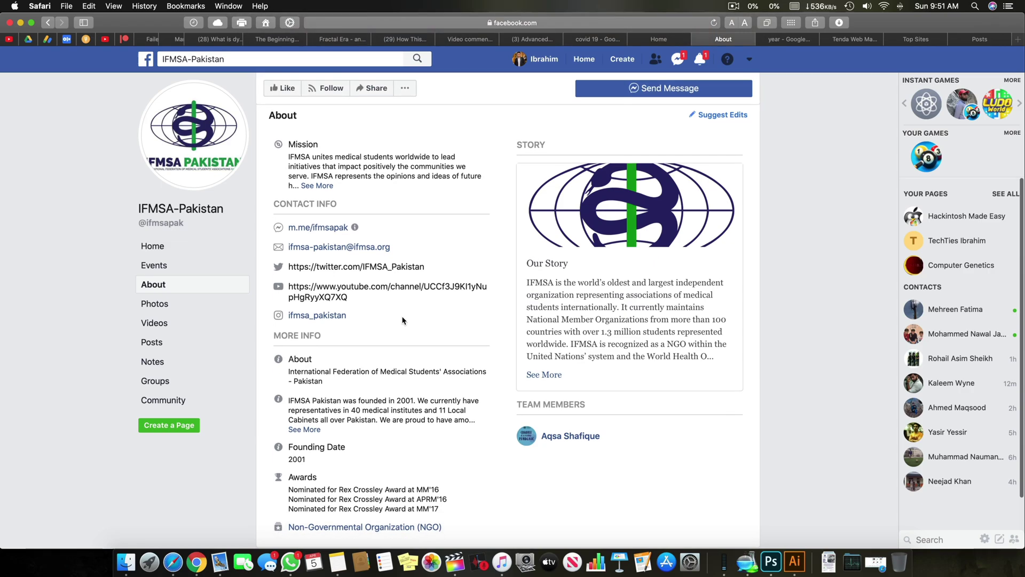
pyautogui.scroll(2, 402, 319)
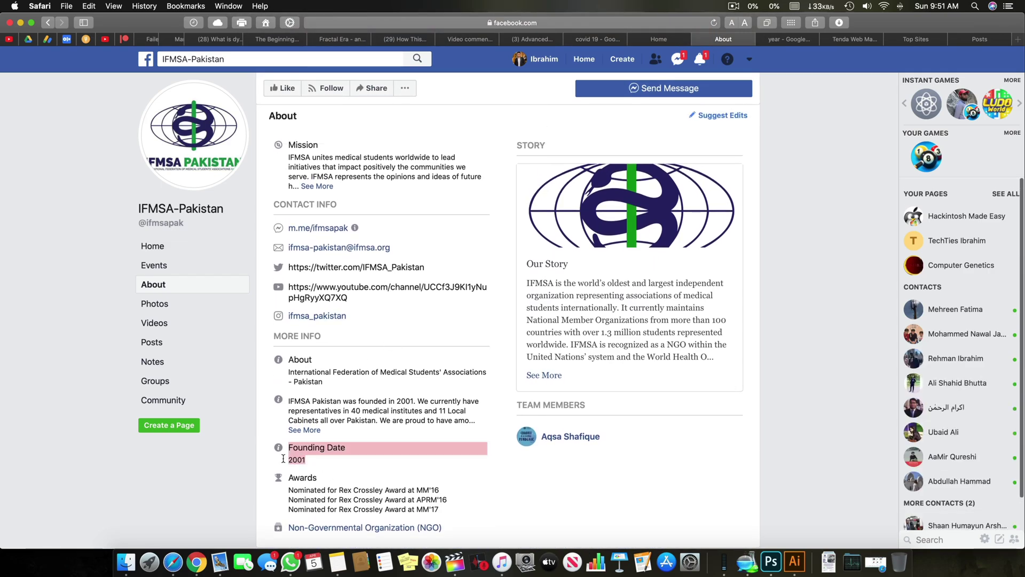
pyautogui.scroll(3, 294, 328)
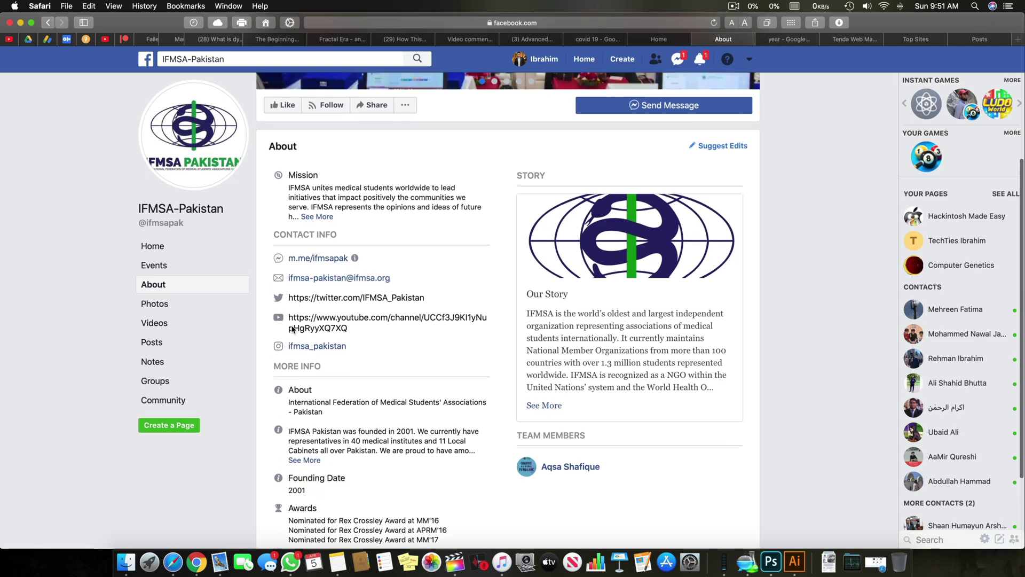
# - Copy the contact e-mail, open the m.me link in a new tab, then visit Events and Home
pyautogui.rightClick(356, 319)
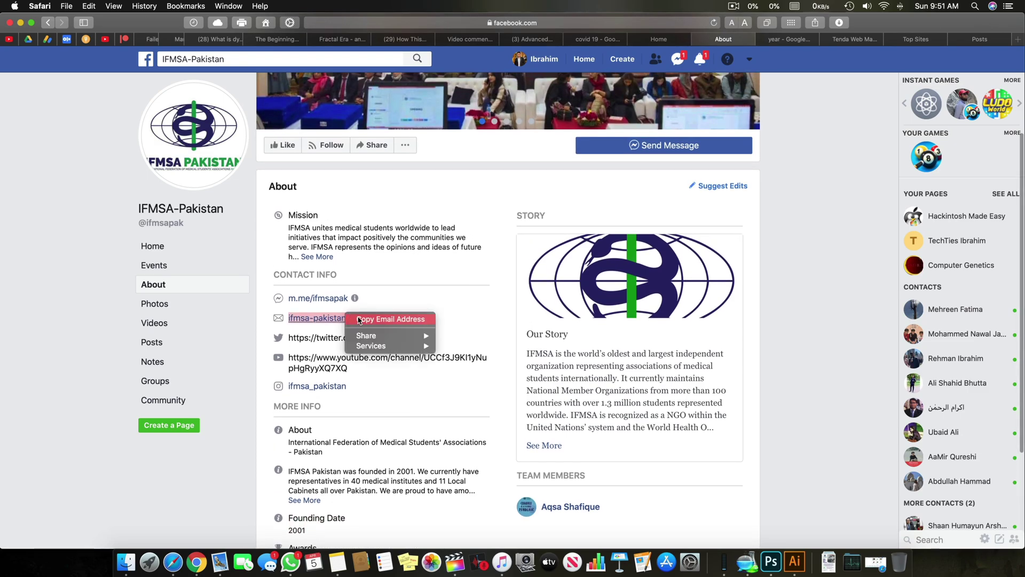
pyautogui.click(368, 319)
pyautogui.rightClick(327, 299)
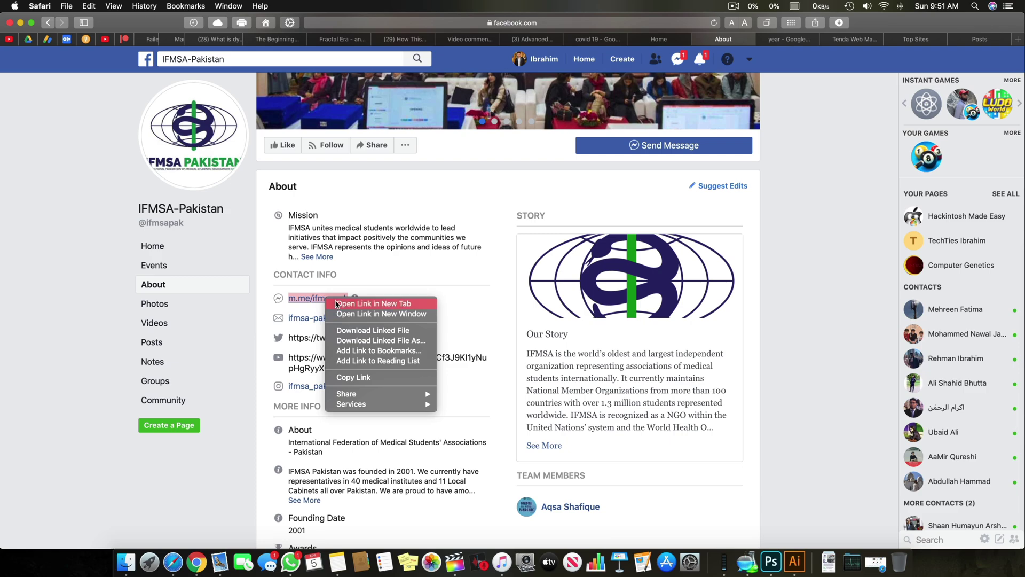
pyautogui.click(335, 304)
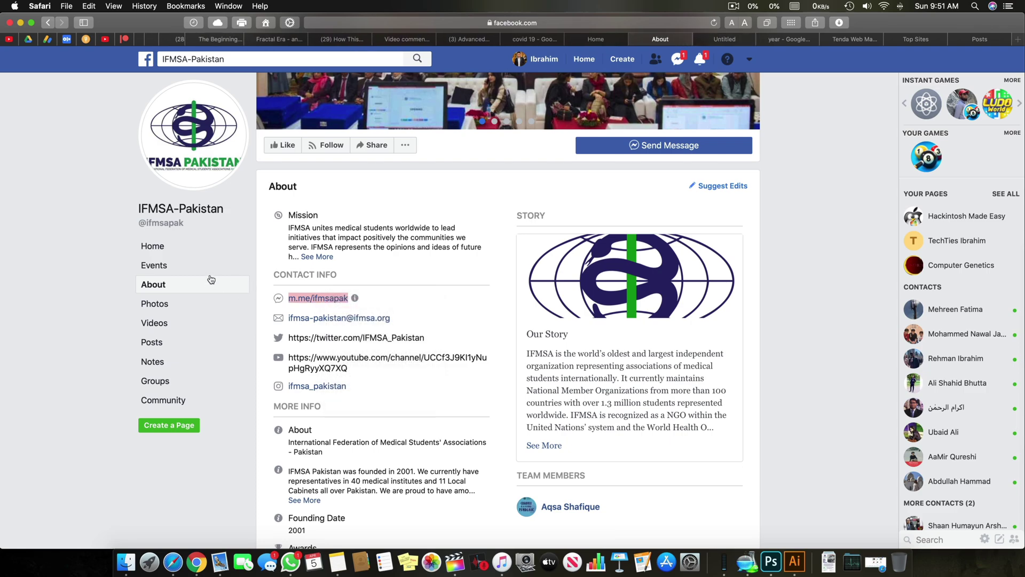
pyautogui.click(208, 265)
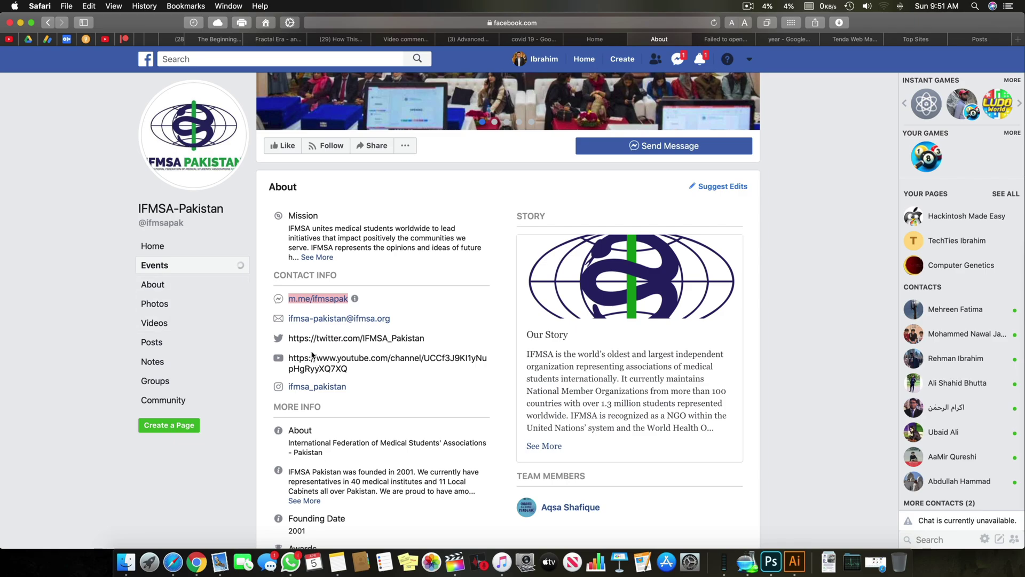
pyautogui.click(170, 248)
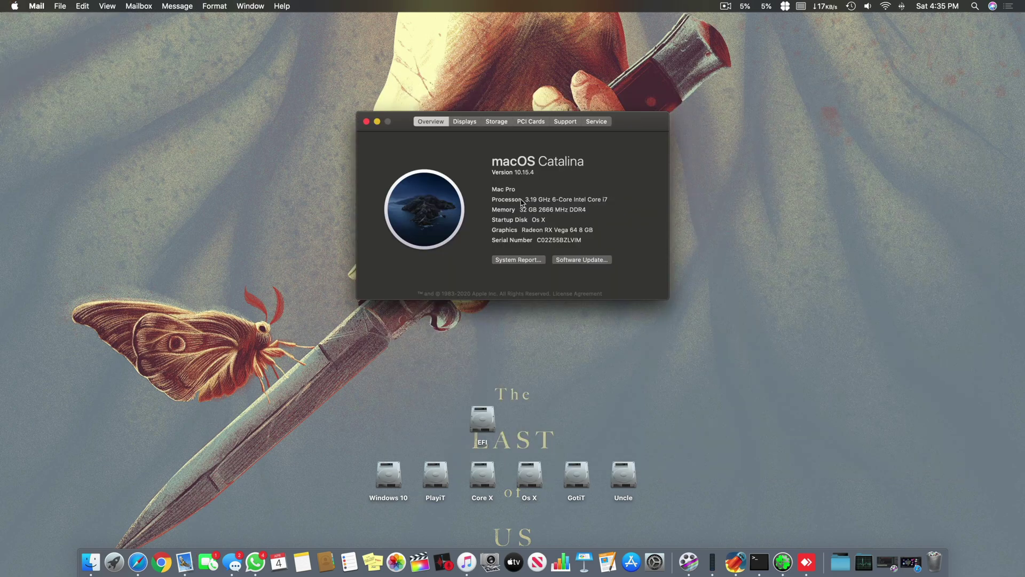
pyautogui.moveTo(636, 130); pyautogui.dragTo(675, 177)
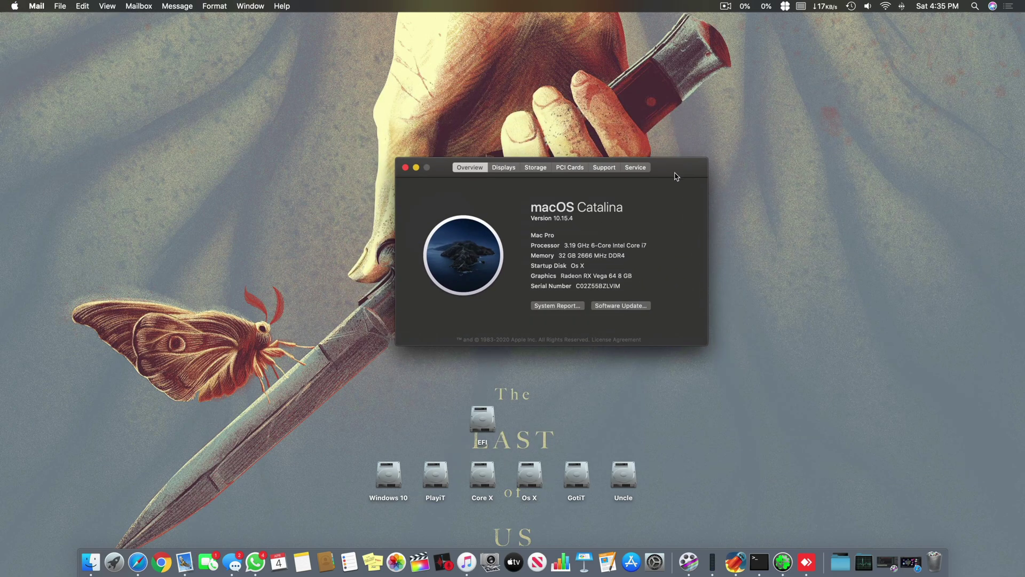
pyautogui.click(406, 168)
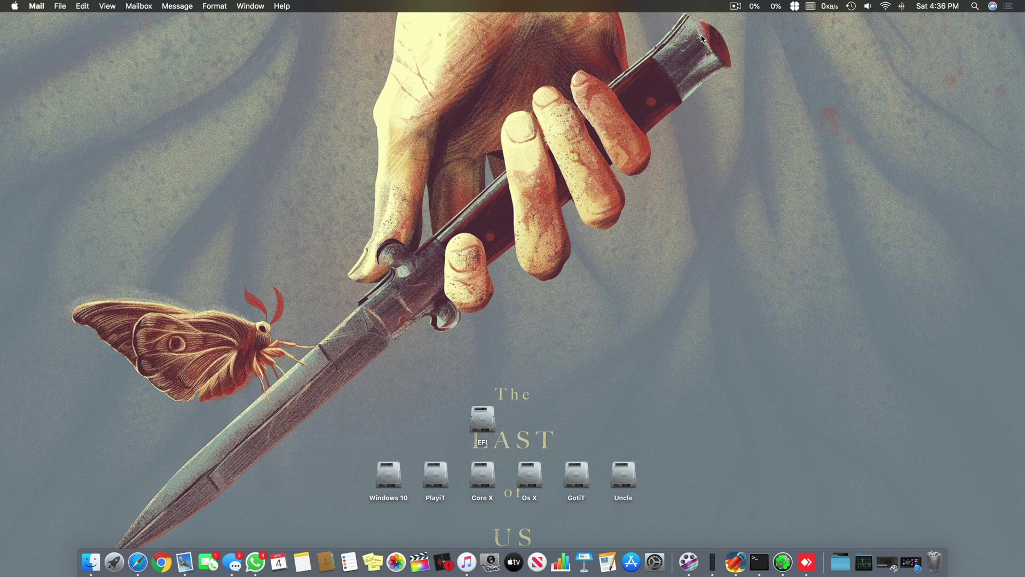
# - Launch Clover Configurator, view the EFI partitions, and open EFI/EFI/CLOVER/config.plist from Configurations Acquired
pyautogui.click(784, 564)
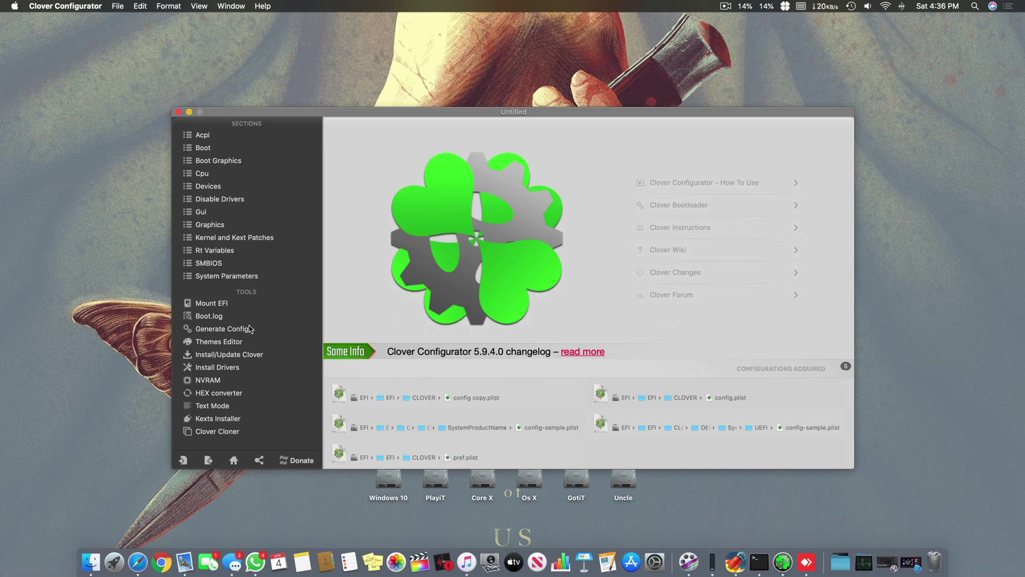
pyautogui.click(212, 303)
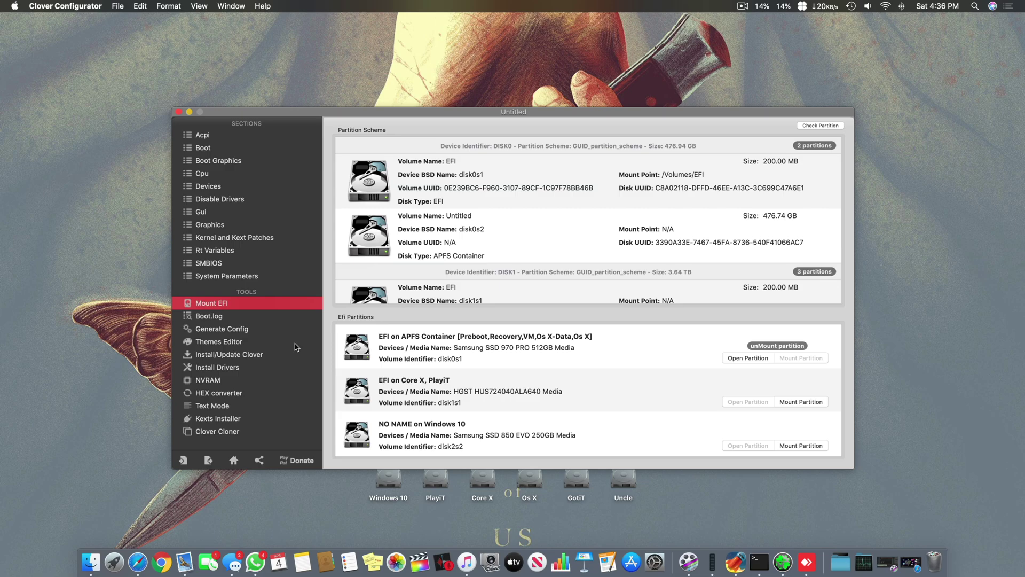
pyautogui.click(234, 460)
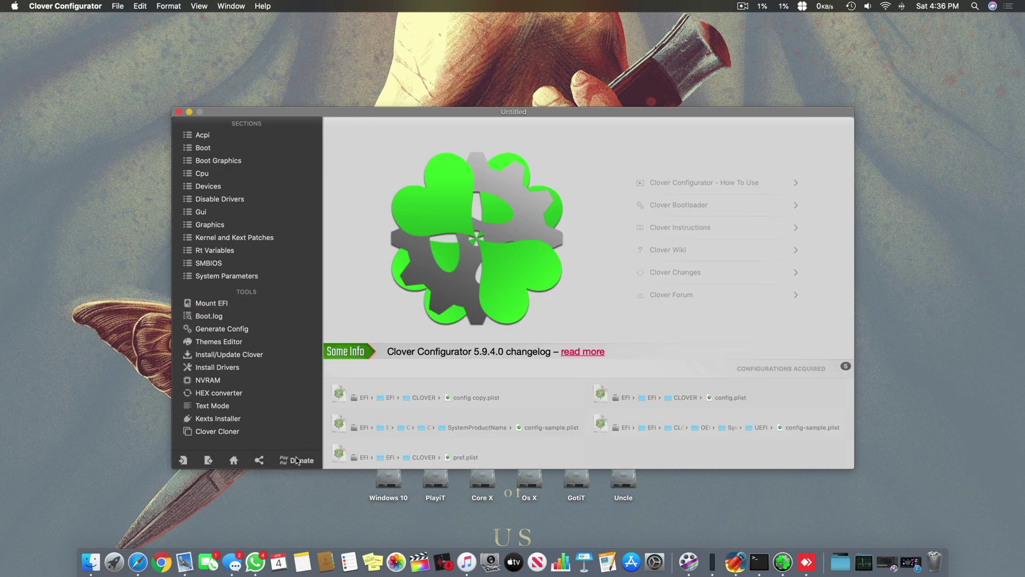
pyautogui.click(730, 401)
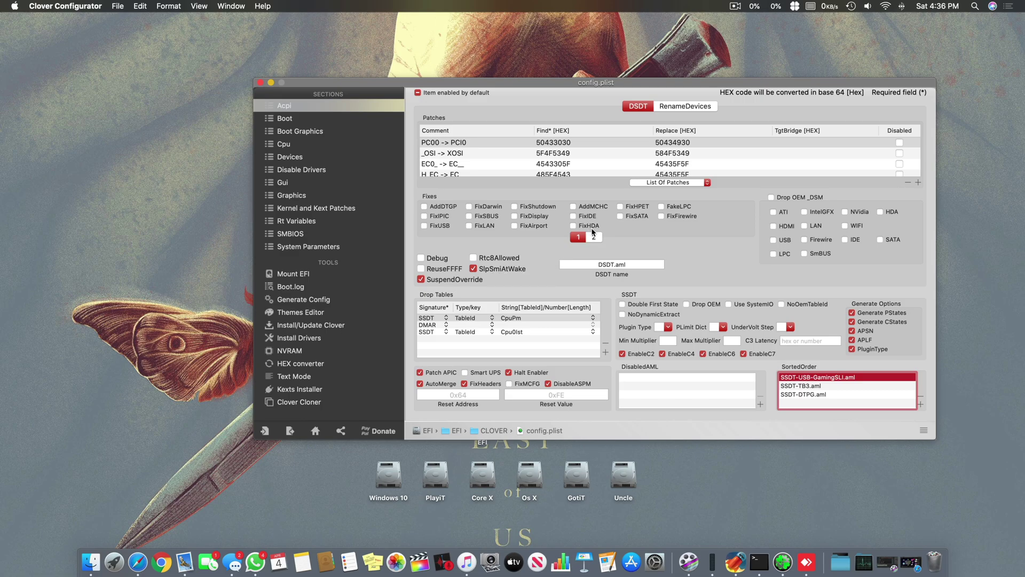
# - Check page 2 of the ACPI fixes with FixS3D on, then view Boot arguments dart=0 darkwake=0
pyautogui.click(593, 237)
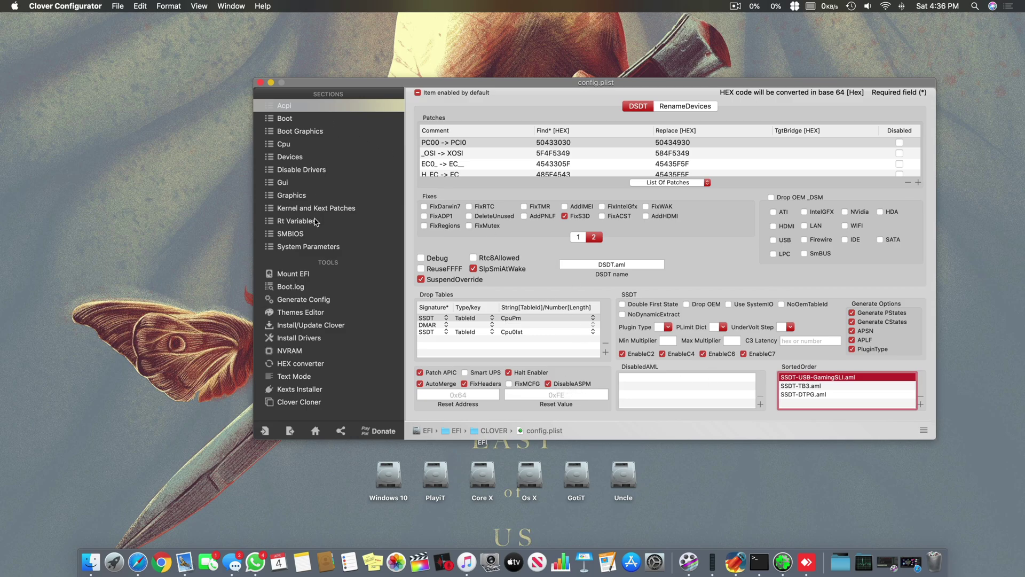
pyautogui.click(314, 122)
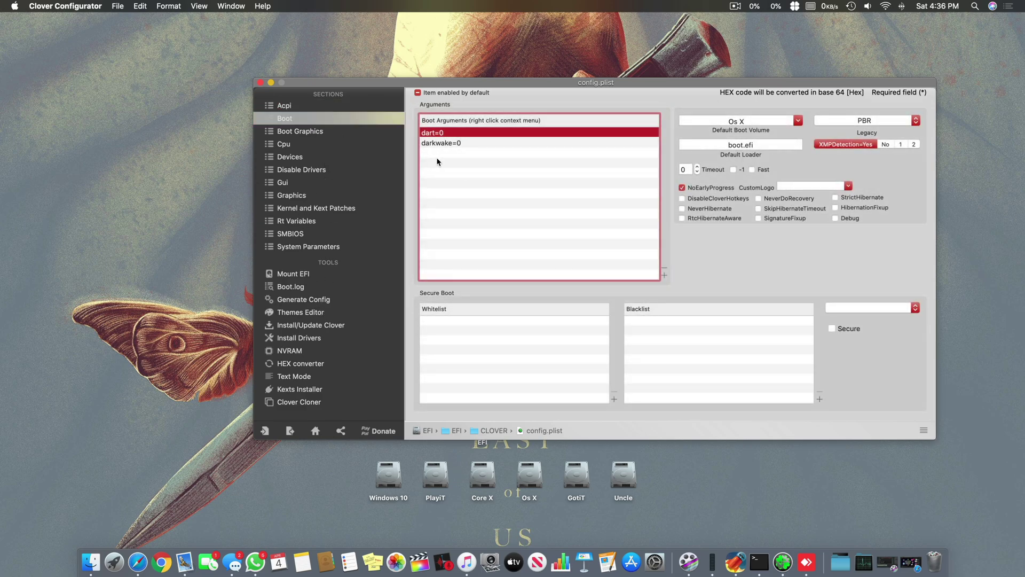
pyautogui.rightClick(437, 162)
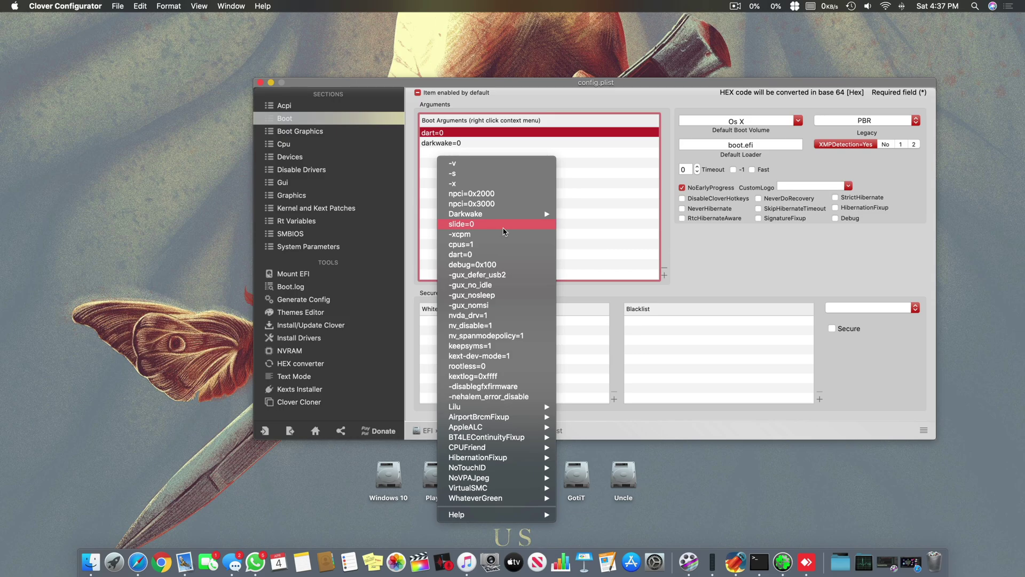
pyautogui.press('Escape')
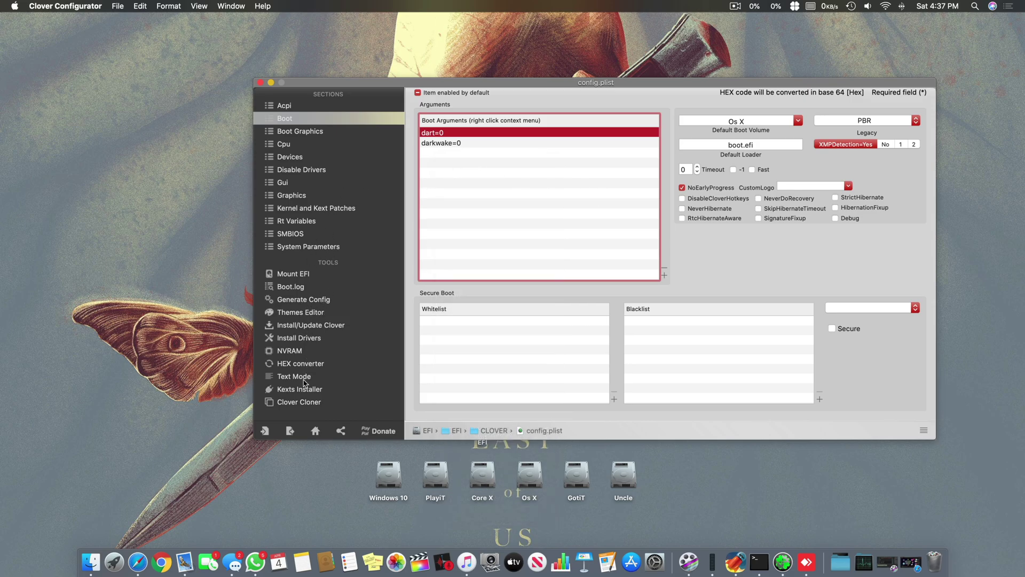
# - Enlarge the UEFI 64 Bit driver table in Install Drivers and review AudioDxe, DataHubDxe, EmuVariableUefi, Fat
pyautogui.click(297, 339)
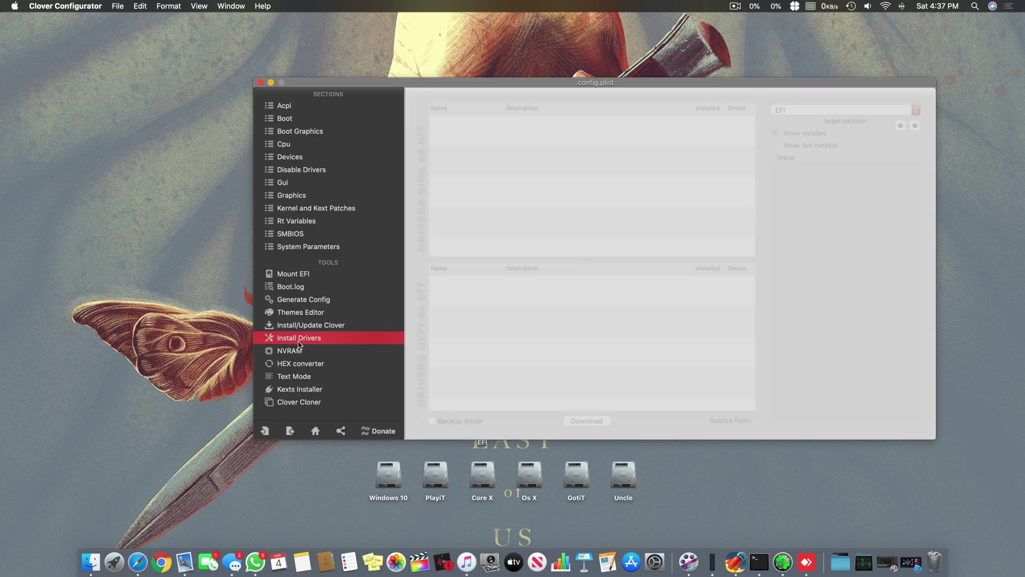
pyautogui.moveTo(599, 266); pyautogui.dragTo(600, 104)
pyautogui.scroll(-3, 581, 304)
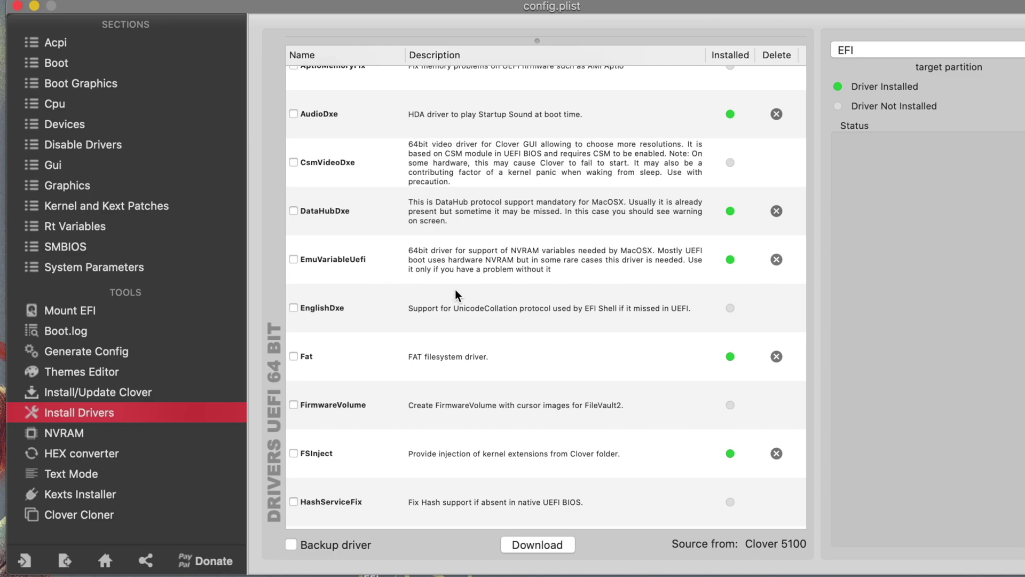
pyautogui.scroll(1, 537, 304)
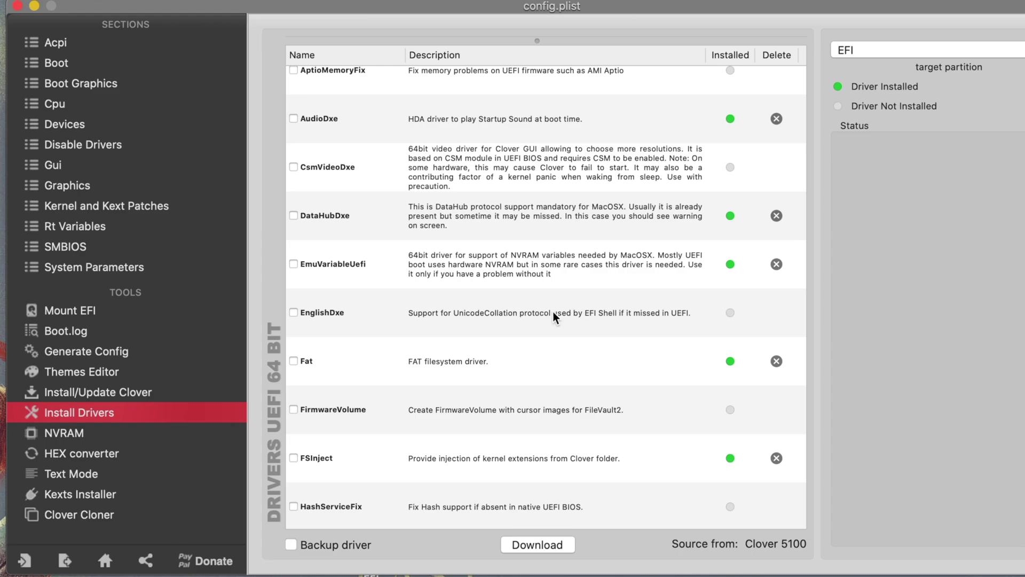
pyautogui.scroll(2, 582, 302)
pyautogui.scroll(2, 576, 312)
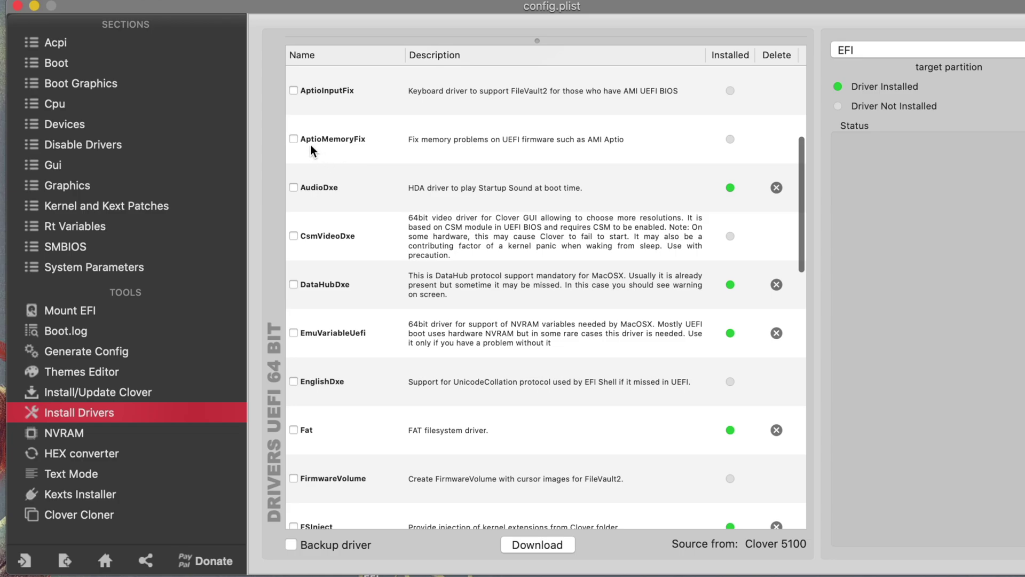
pyautogui.click(440, 143)
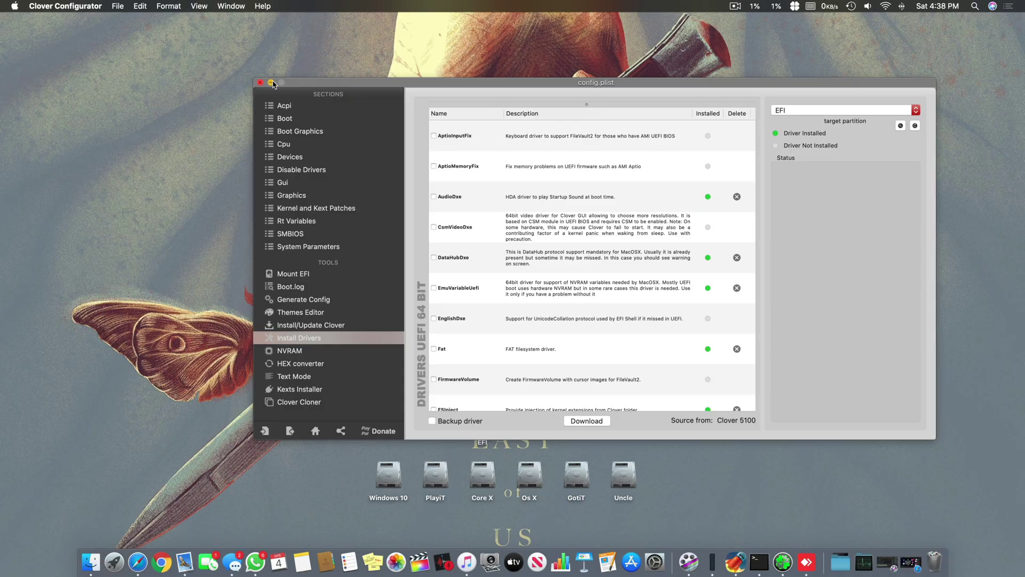
# - Quit Clover Configurator and detach the Clover menu-bar status panel as a floating window
pyautogui.press('super+w')
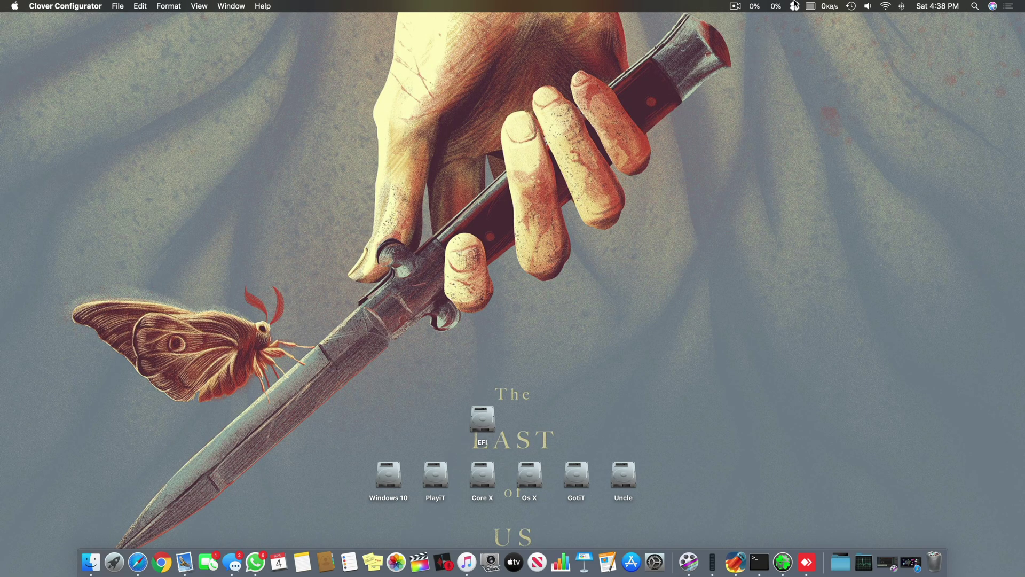
pyautogui.click(794, 7)
pyautogui.moveTo(790, 34); pyautogui.dragTo(746, 68)
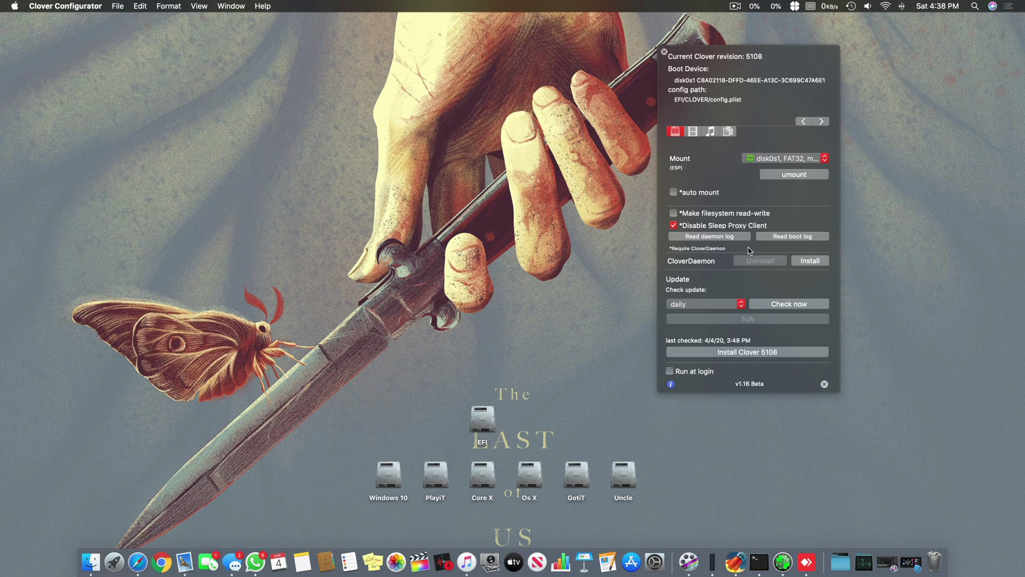
# - Open the Os X drive in a Finder window and dismiss its folder context menu
pyautogui.doubleClick(529, 476)
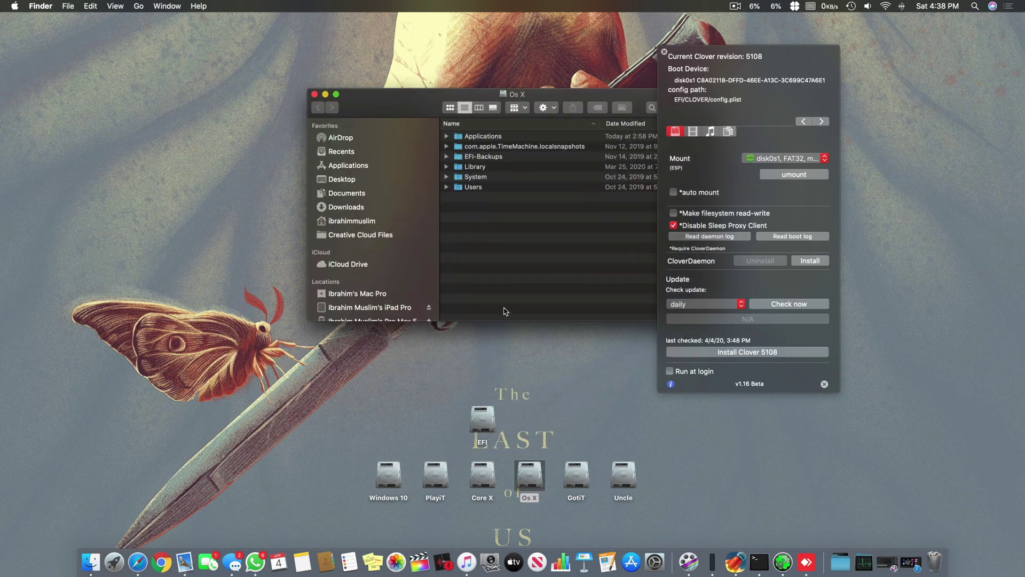
pyautogui.rightClick(462, 214)
pyautogui.click(475, 210)
pyautogui.rightClick(490, 212)
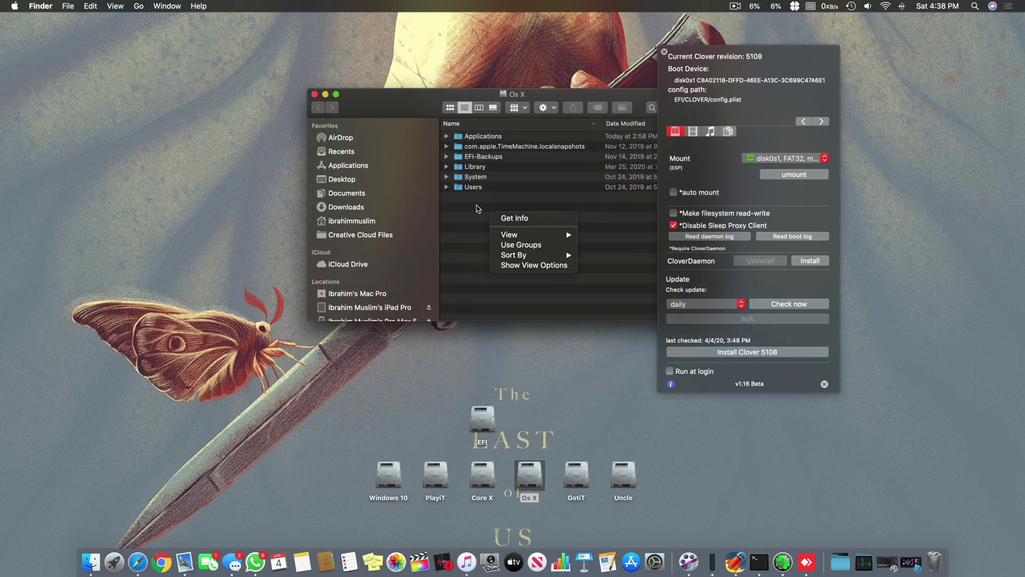
pyautogui.click(470, 215)
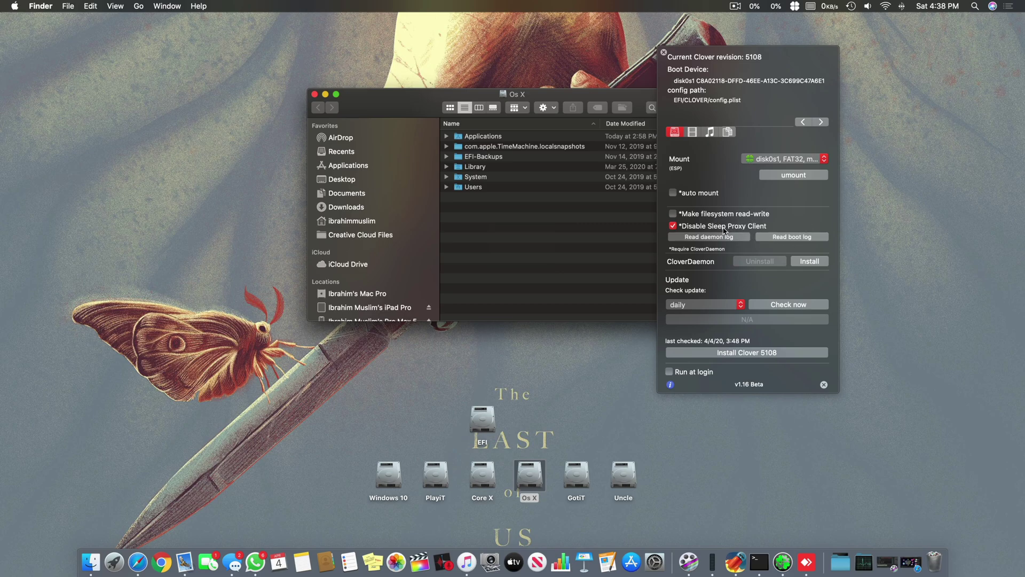
# - Enable Disable Sleep Proxy Client and authorise it with the account password
pyautogui.click(684, 224)
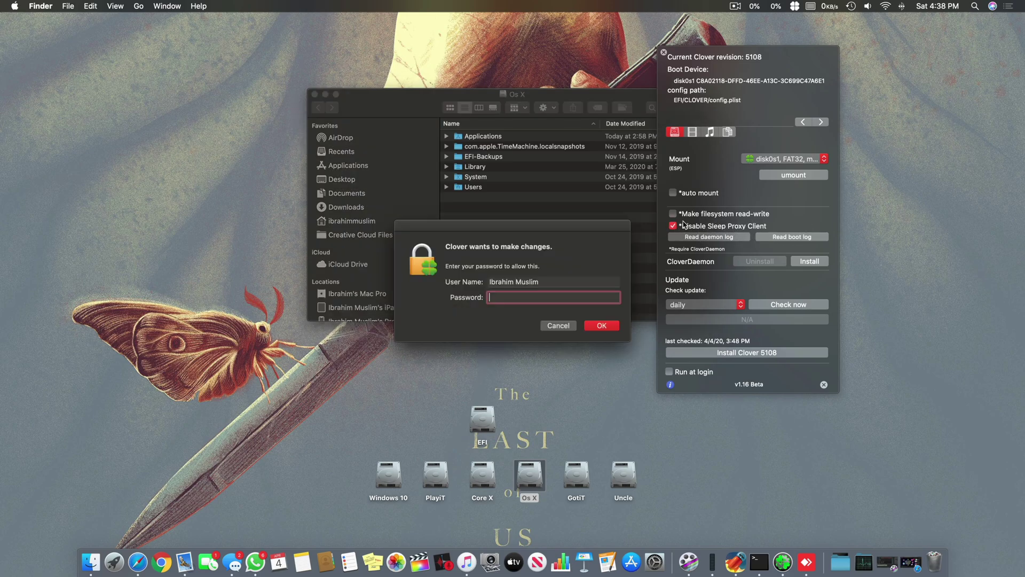
pyautogui.press('Escape')
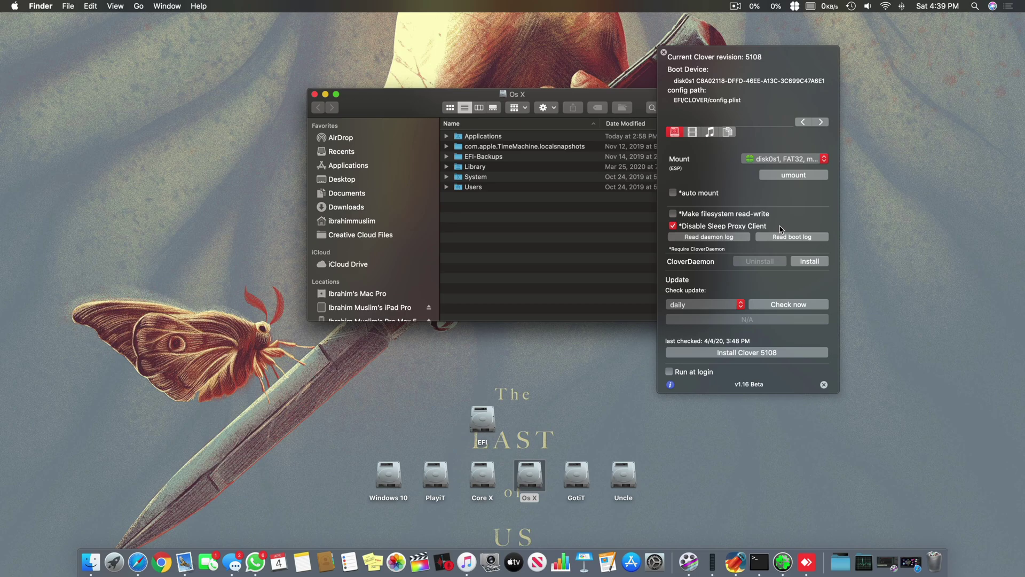
# - Set Energy Saver's Turn display off after slider to 1 min in System Preferences
pyautogui.click(655, 562)
pyautogui.click(341, 336)
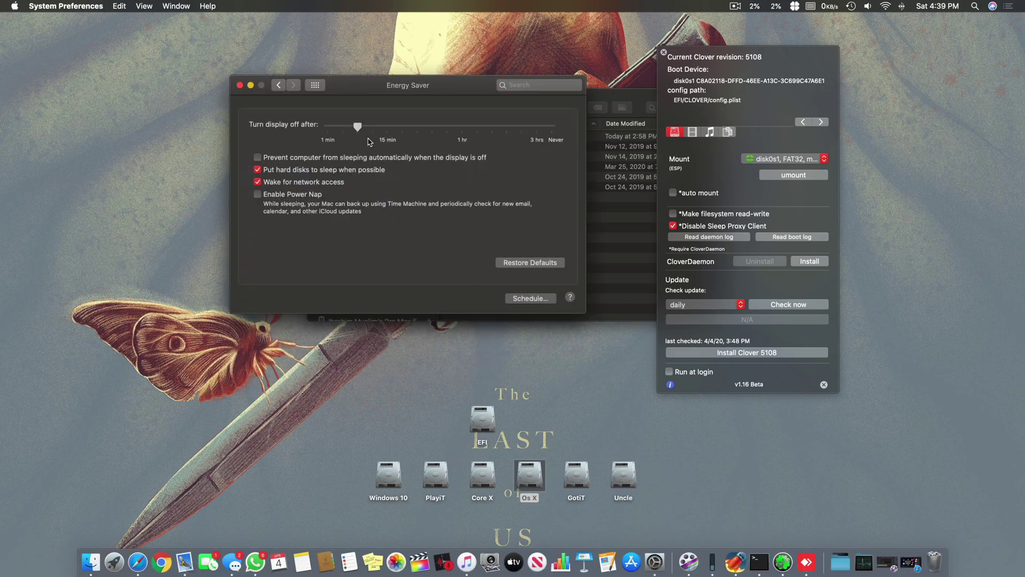
pyautogui.moveTo(354, 122); pyautogui.dragTo(290, 112)
pyautogui.click(15, 6)
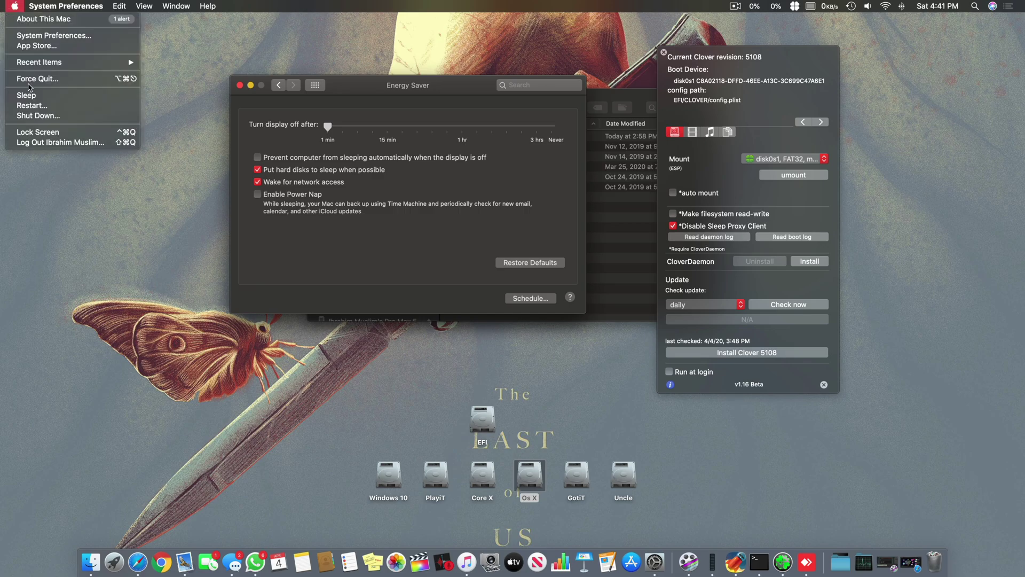
pyautogui.click(409, 195)
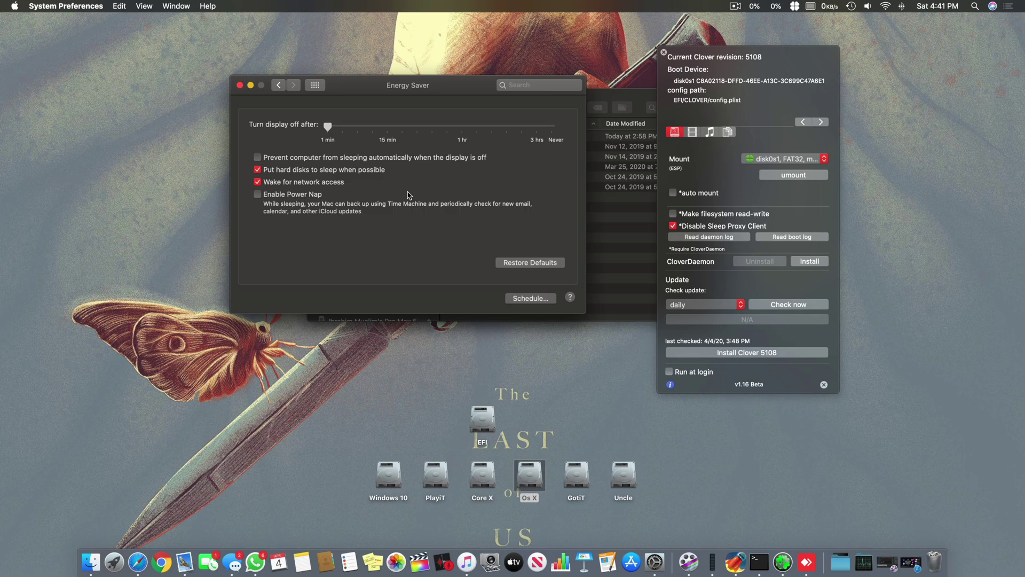
# - Close the Energy Saver window, the floating Clover panel and the Os X Finder window
pyautogui.click(240, 85)
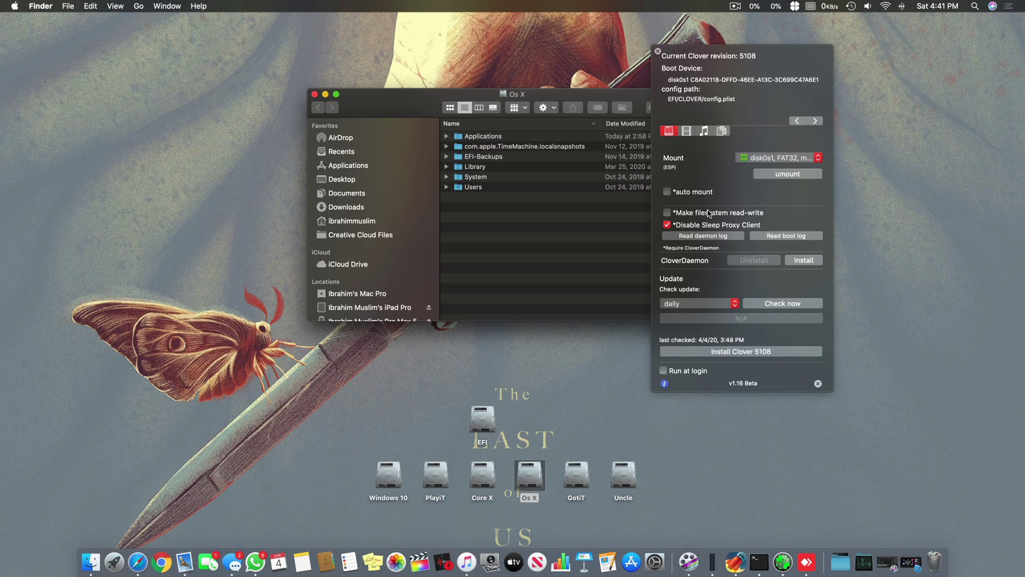
pyautogui.click(658, 51)
pyautogui.click(314, 94)
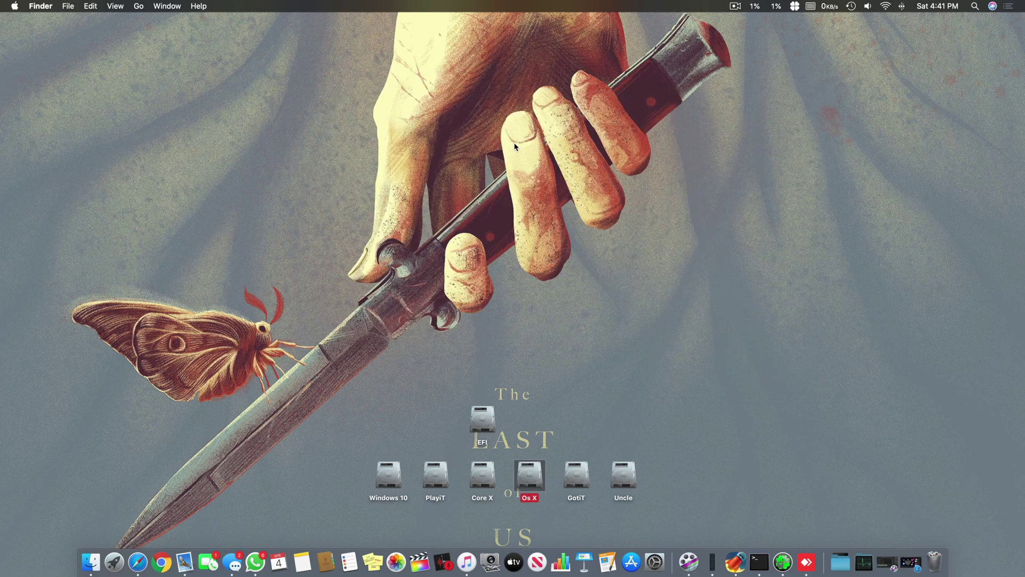